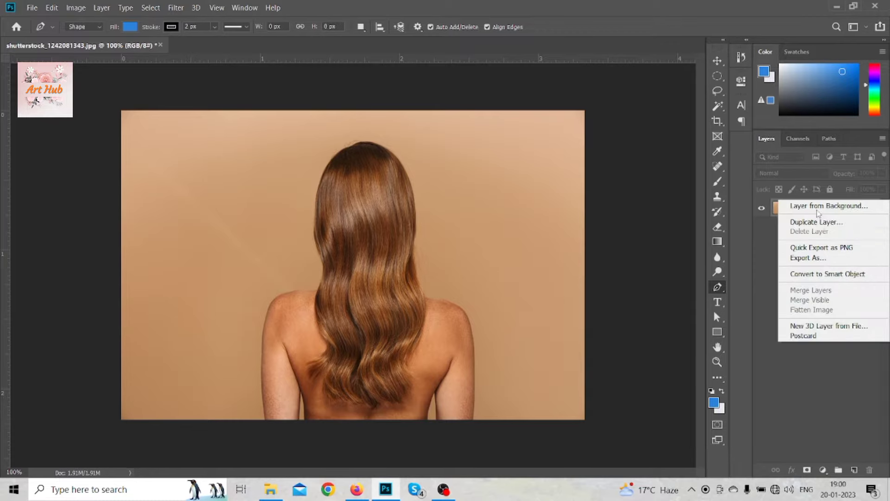
# Convert the locked background into a regular layer, keeping the default settings
pyautogui.click(815, 206)
pyautogui.click(544, 146)
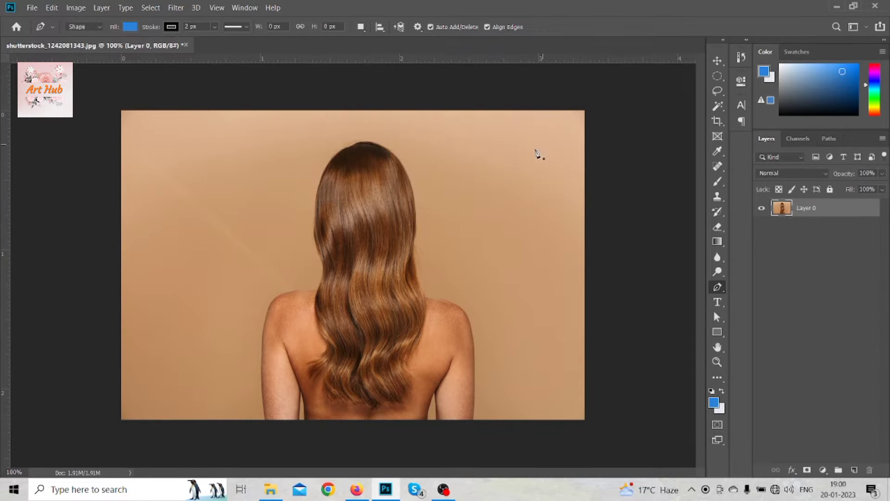
# Trace the upper hair outline with the Pen tool, from the left side of the neck over the crown to the right side
pyautogui.click(323, 265)
pyautogui.click(315, 224)
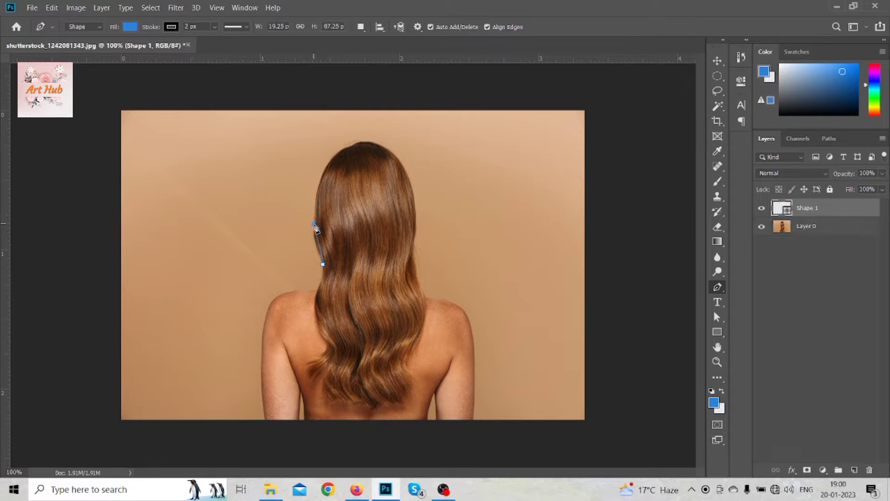
pyautogui.moveTo(317, 216); pyautogui.dragTo(317, 214)
pyautogui.moveTo(324, 180); pyautogui.dragTo(407, 174)
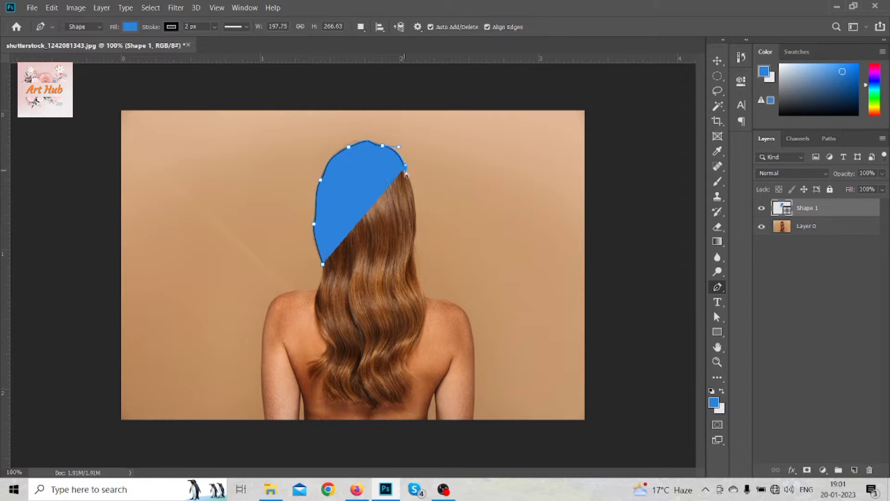
pyautogui.hotkey('ctrl', 'z')
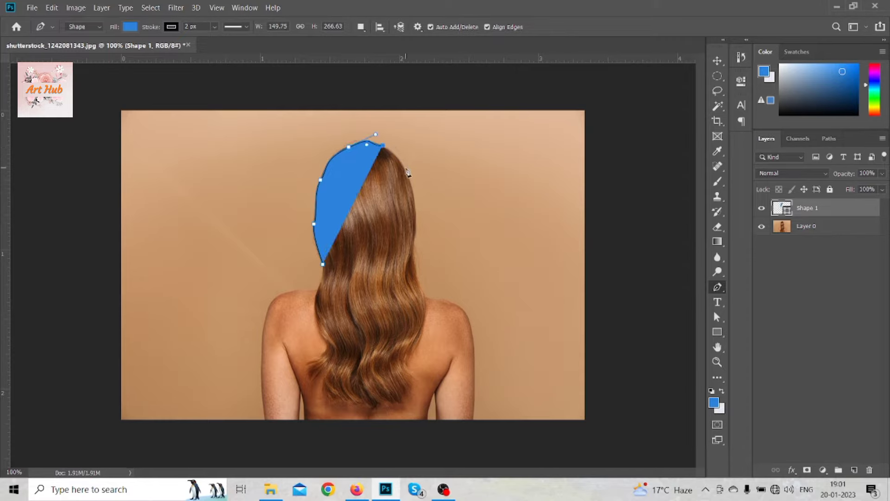
pyautogui.moveTo(406, 178); pyautogui.dragTo(415, 192)
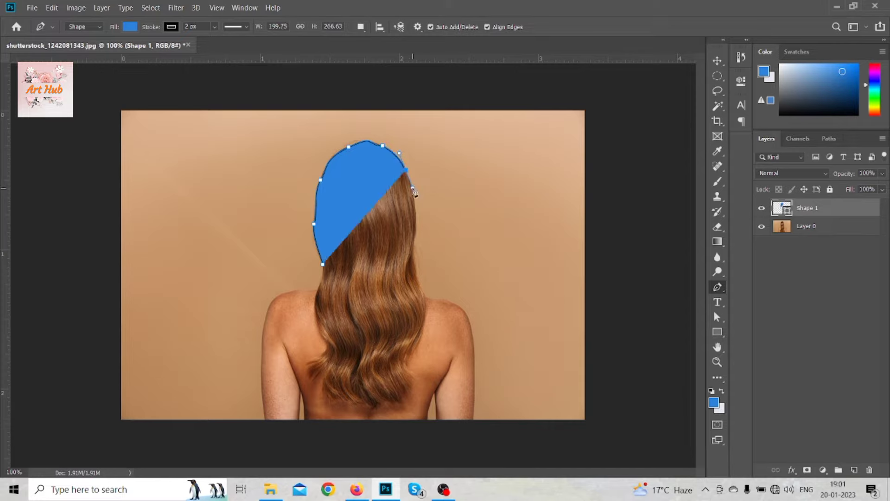
# Continue the hair path down the right side of the head to the neck, redoing the last anchor point
pyautogui.click(415, 239)
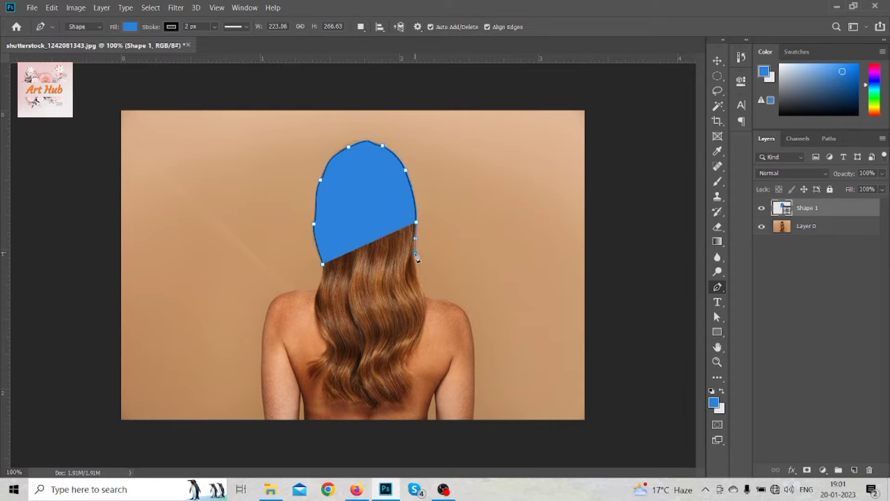
pyautogui.click(415, 254)
pyautogui.hotkey('ctrl', 'z')
pyautogui.click(414, 255)
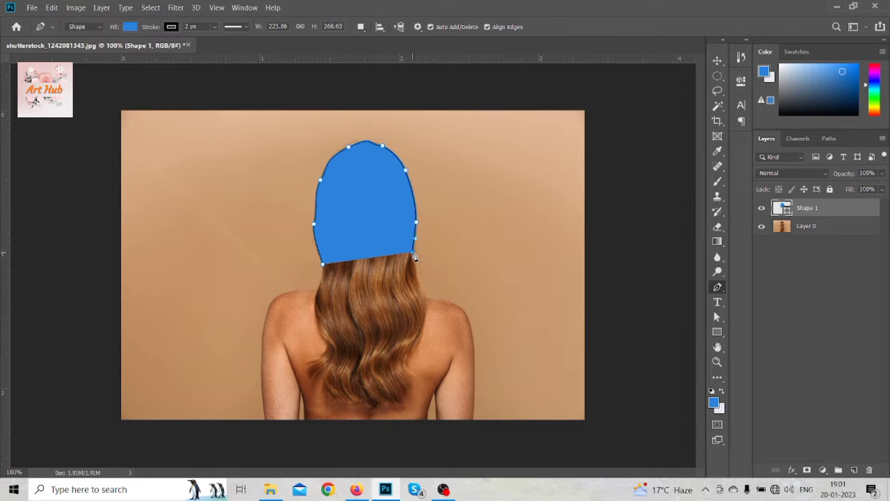
# Trace the right edge of the hair from the neck past the shoulder and around the lower right curl
pyautogui.hotkey('ctrl', '+')
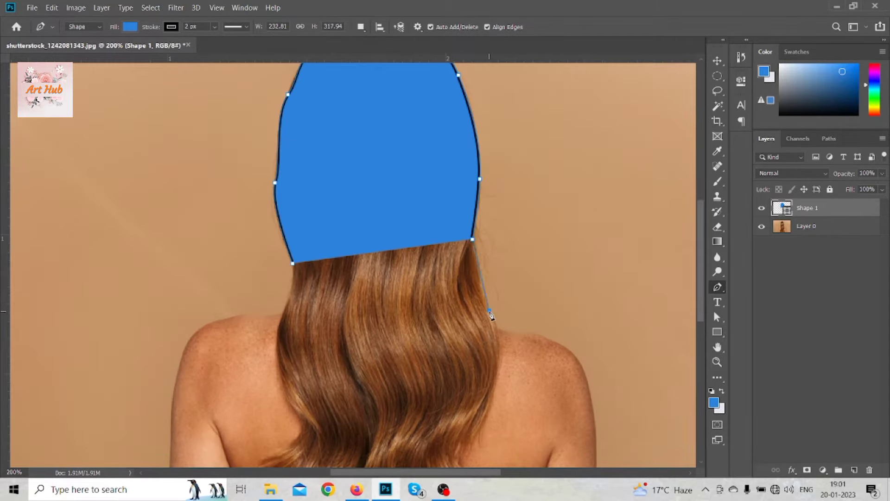
pyautogui.moveTo(490, 310); pyautogui.dragTo(496, 316)
pyautogui.moveTo(498, 373); pyautogui.dragTo(497, 423)
pyautogui.scroll(-2, 485, 393)
pyautogui.scroll(-2, 460, 407)
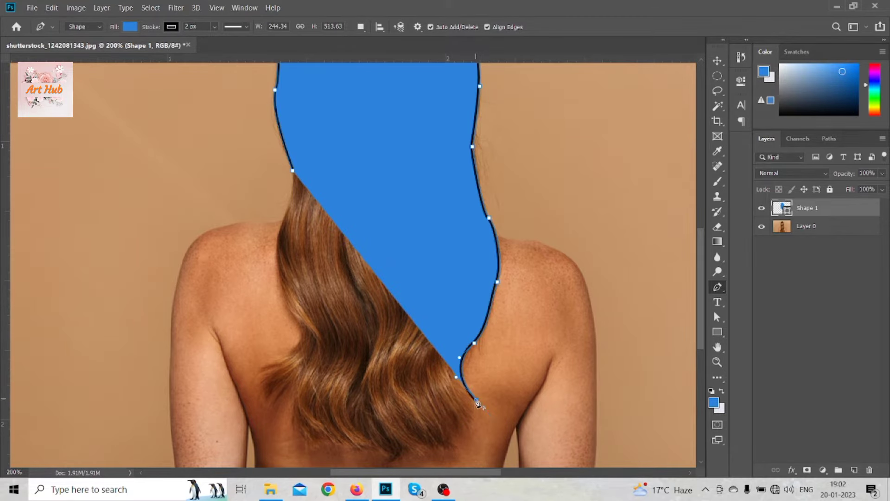
pyautogui.moveTo(453, 441); pyautogui.dragTo(432, 457)
pyautogui.scroll(-1, 433, 461)
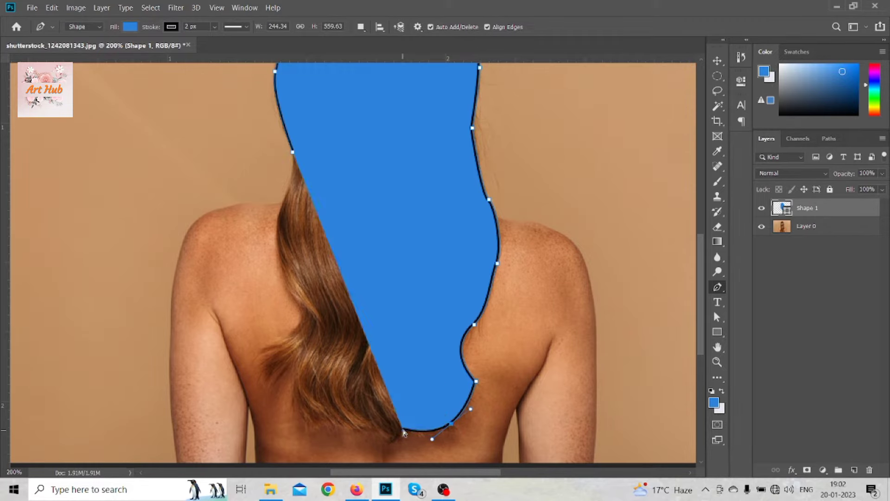
# Trace the uneven hair tips along the lower edge from the right curl to the lower left corner
pyautogui.click(459, 434)
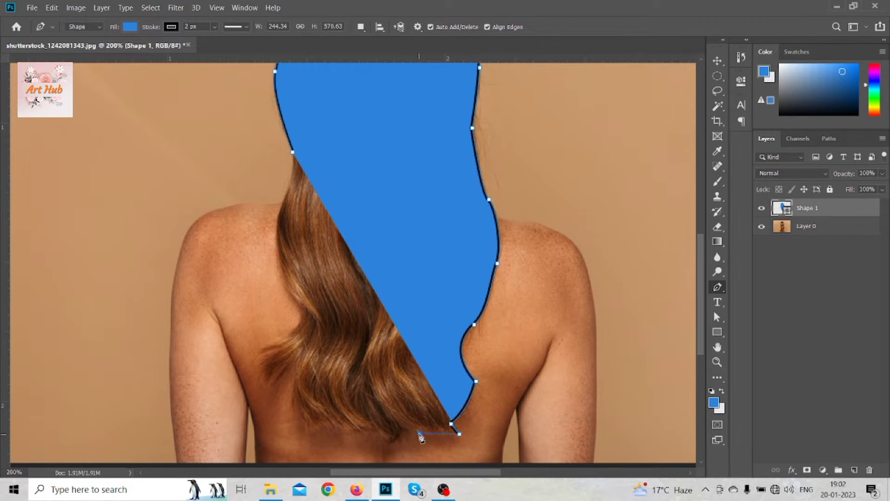
pyautogui.click(419, 434)
pyautogui.click(406, 439)
pyautogui.click(384, 444)
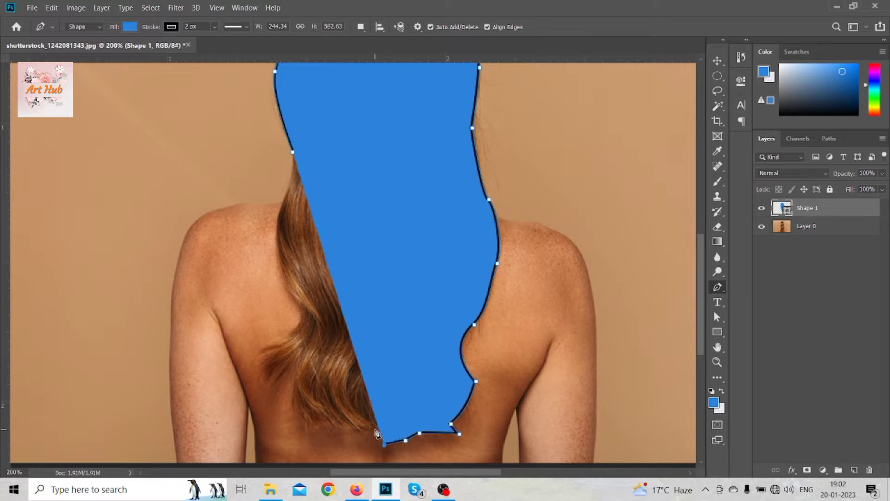
pyautogui.click(375, 428)
pyautogui.click(348, 431)
pyautogui.click(332, 422)
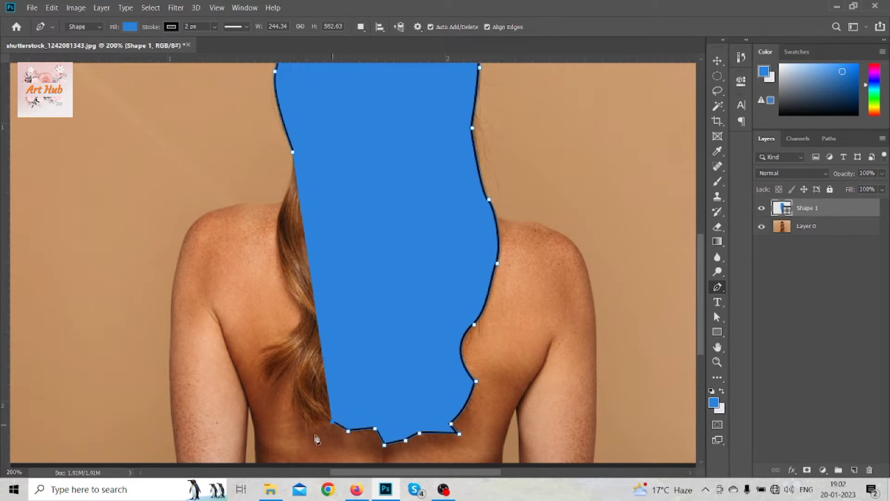
pyautogui.click(306, 431)
pyautogui.click(291, 406)
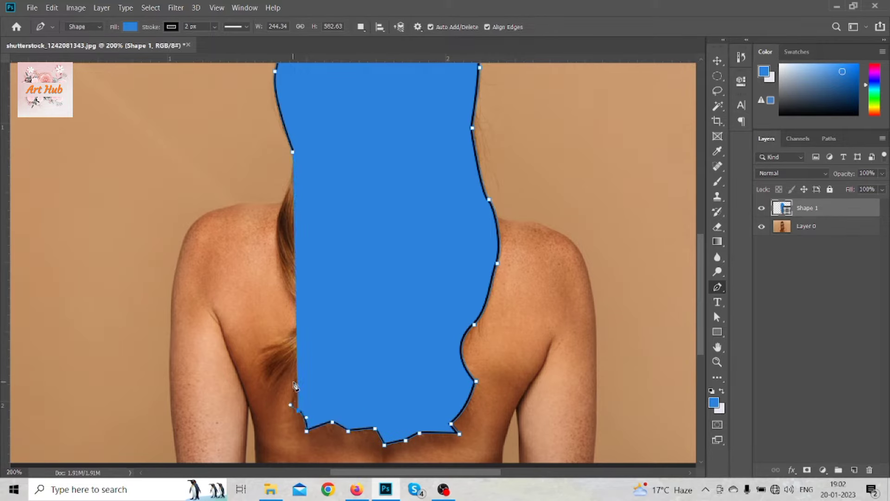
# Trace around the stray lock of hair that sticks out at the lower left
pyautogui.click(293, 379)
pyautogui.click(299, 369)
pyautogui.click(291, 366)
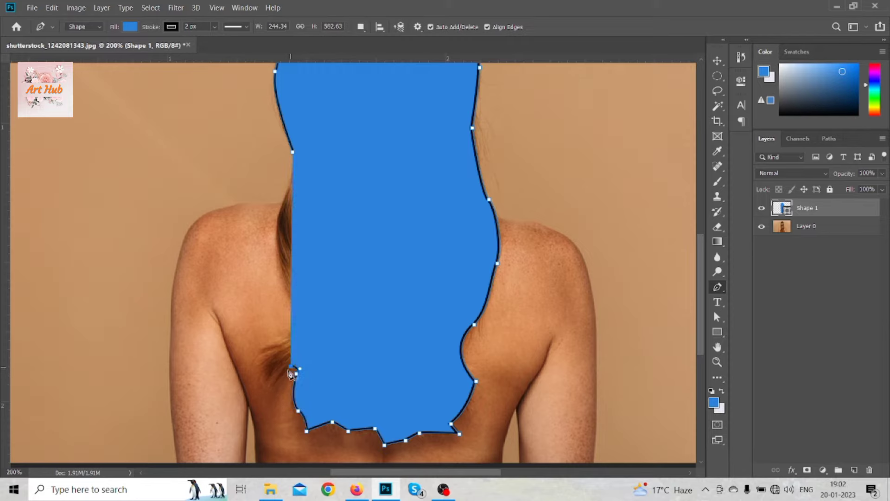
pyautogui.click(273, 387)
pyautogui.click(268, 381)
pyautogui.click(261, 379)
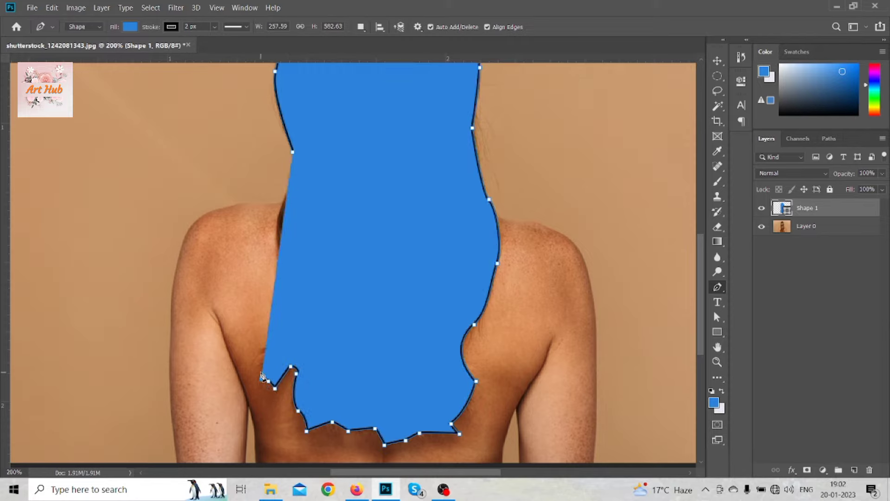
pyautogui.click(257, 352)
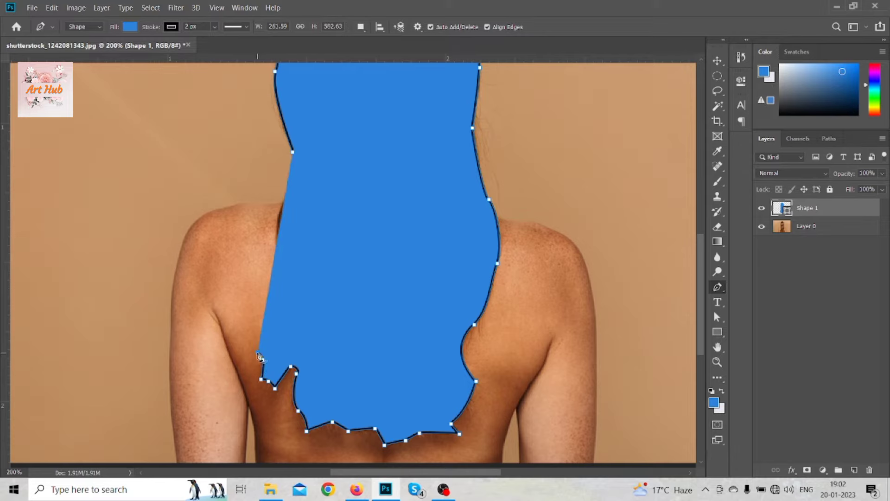
# Set both the fill and the stroke of the hair shape to none
pyautogui.click(131, 27)
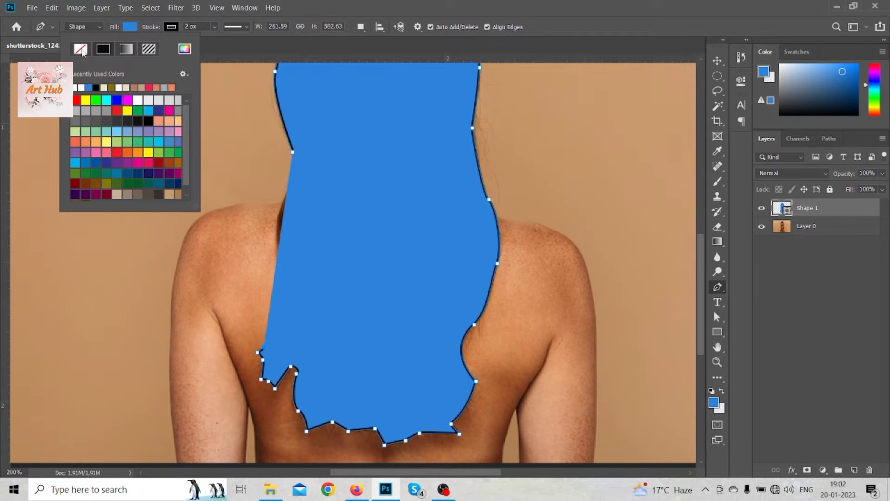
pyautogui.click(80, 49)
pyautogui.click(171, 27)
pyautogui.click(124, 49)
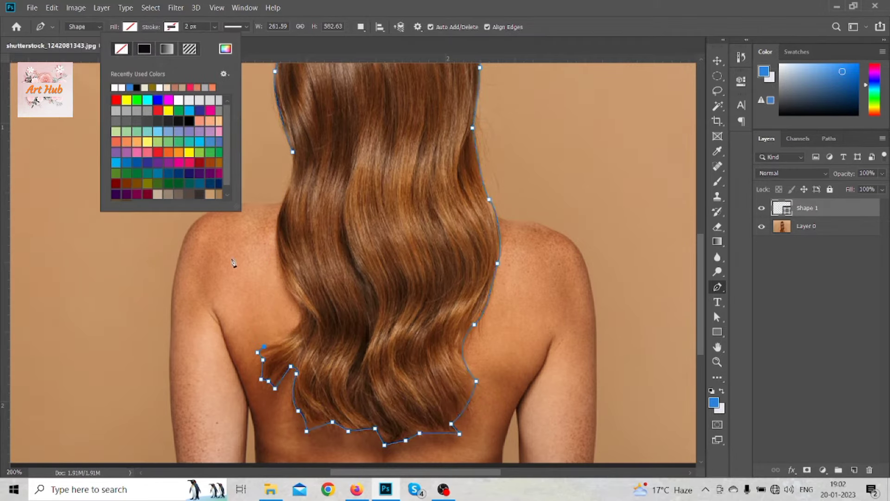
# Trace the left edge of the hair up from the stray lock and close the path at its starting point
pyautogui.click(290, 339)
pyautogui.click(302, 319)
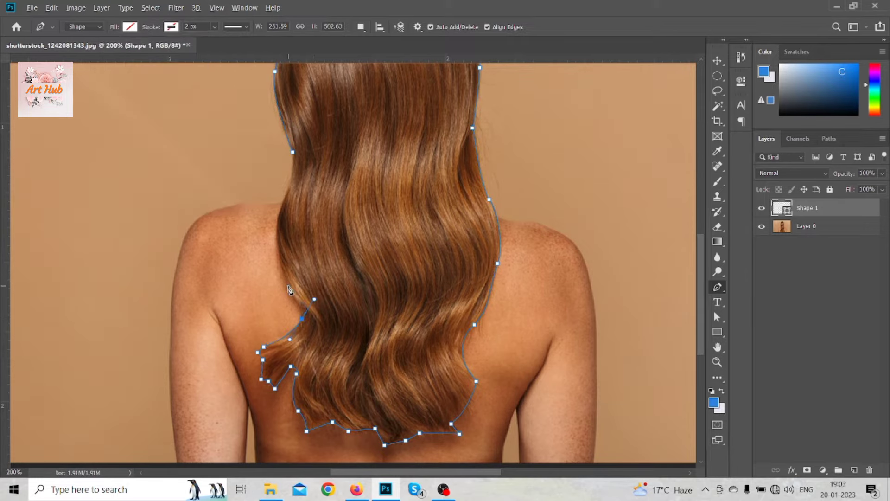
pyautogui.hotkey('ctrl', 'z')
pyautogui.hotkey('ctrl', '-')
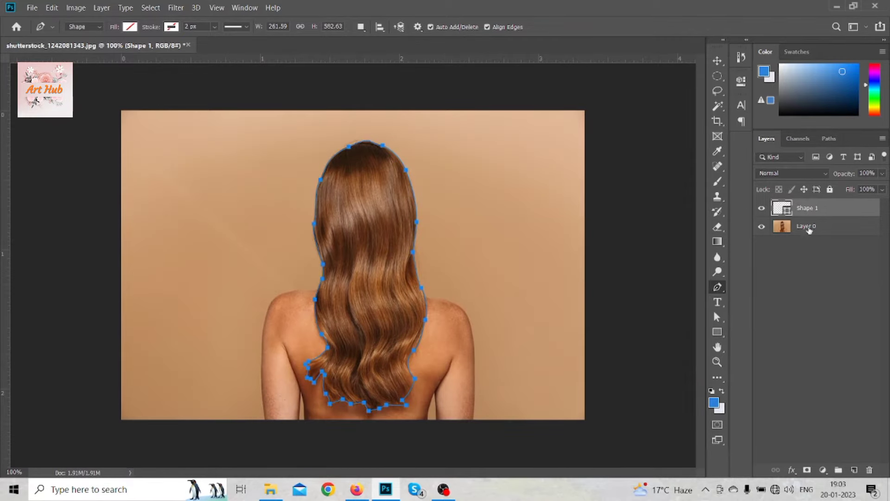
# Turn the Shape 1 path into a selection and copy the selected hair from Layer 0 to a new layer
pyautogui.click(803, 225)
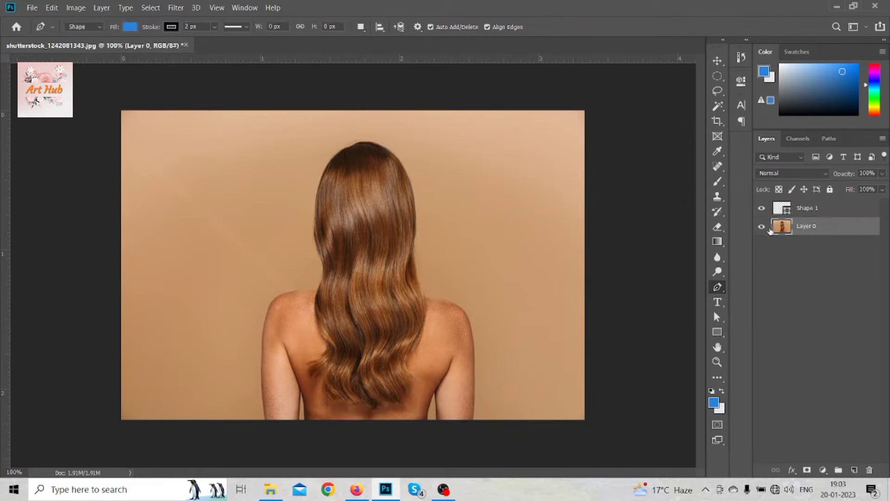
pyautogui.click(809, 212)
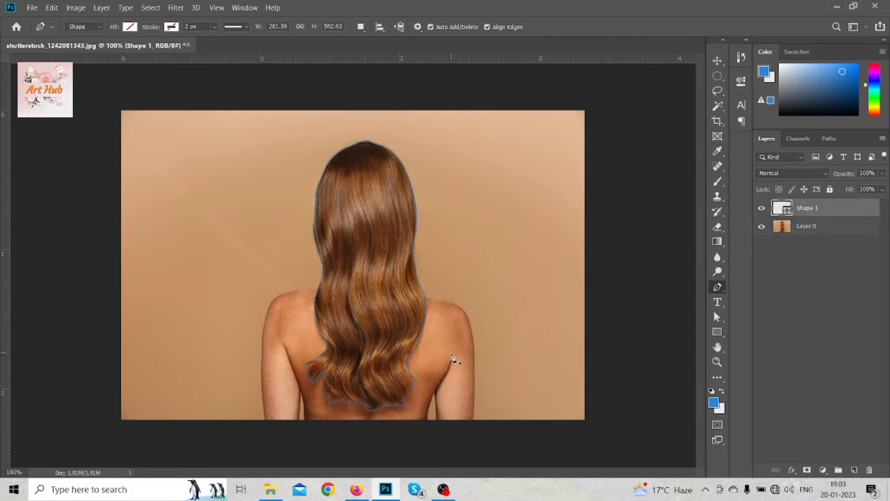
pyautogui.hotkey('ctrl', 'Return')
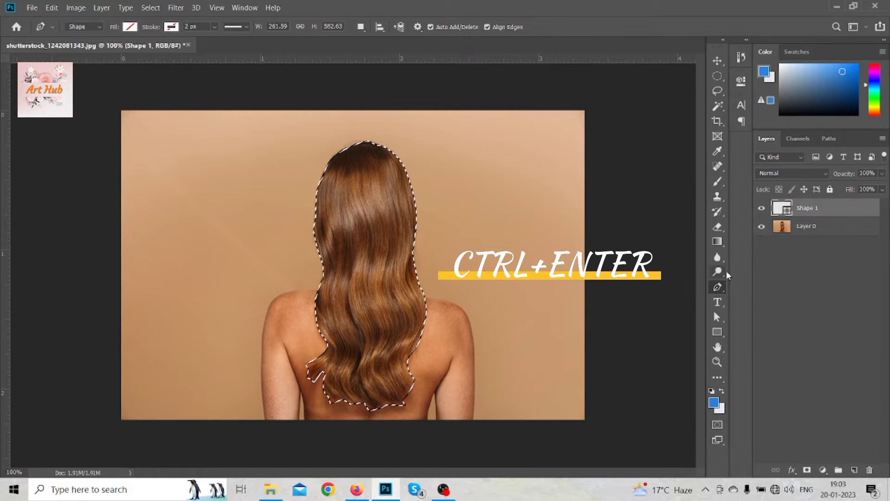
pyautogui.click(832, 225)
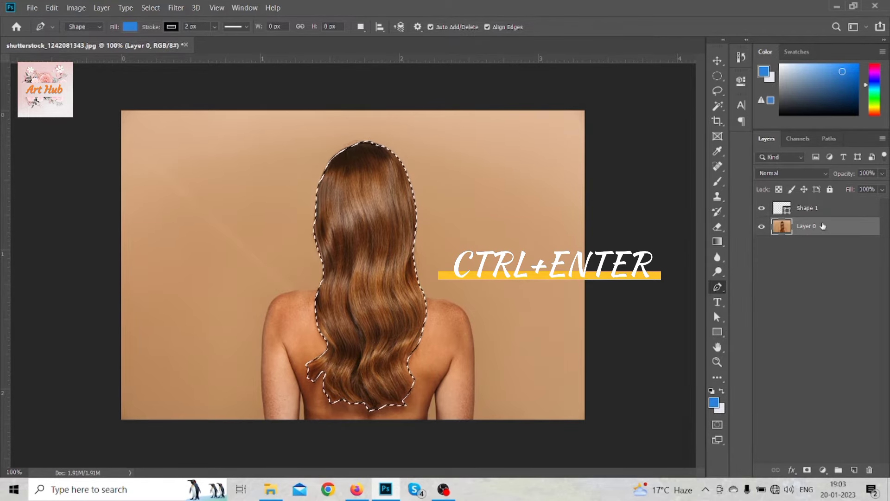
pyautogui.hotkey('ctrl', 'j')
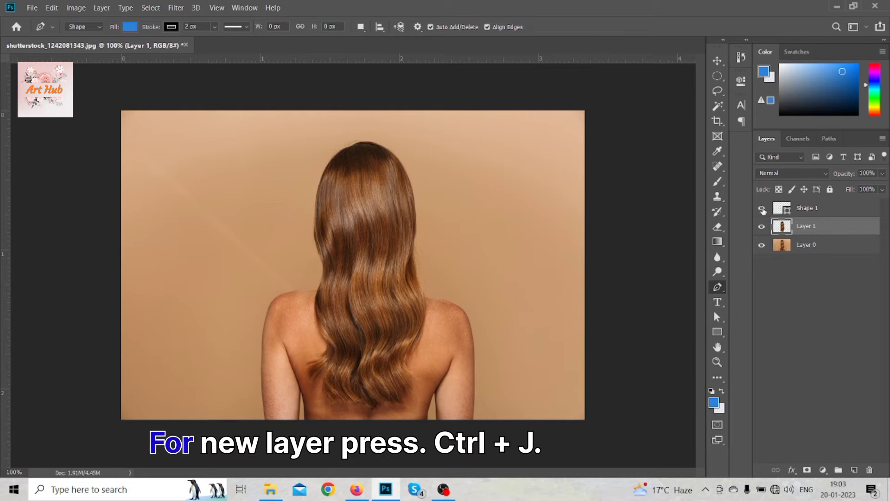
# Hide Shape 1 and check the cut-out hair by temporarily hiding Layer 0
pyautogui.click(761, 208)
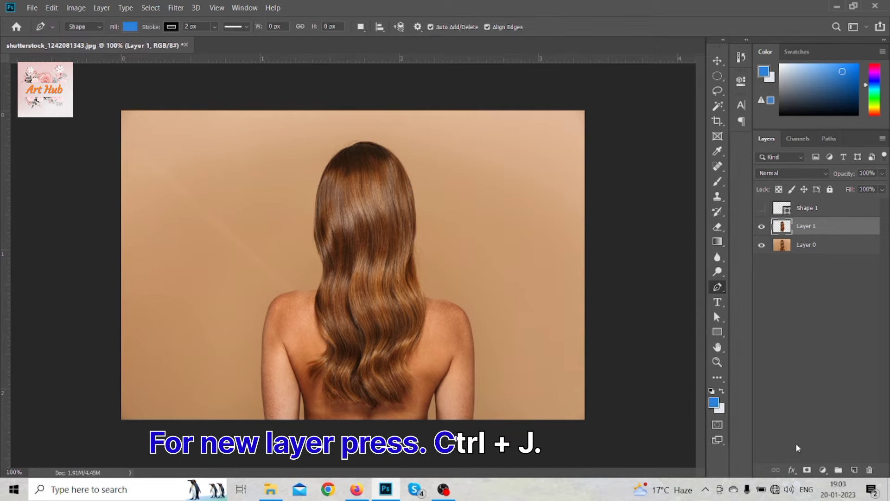
pyautogui.click(761, 245)
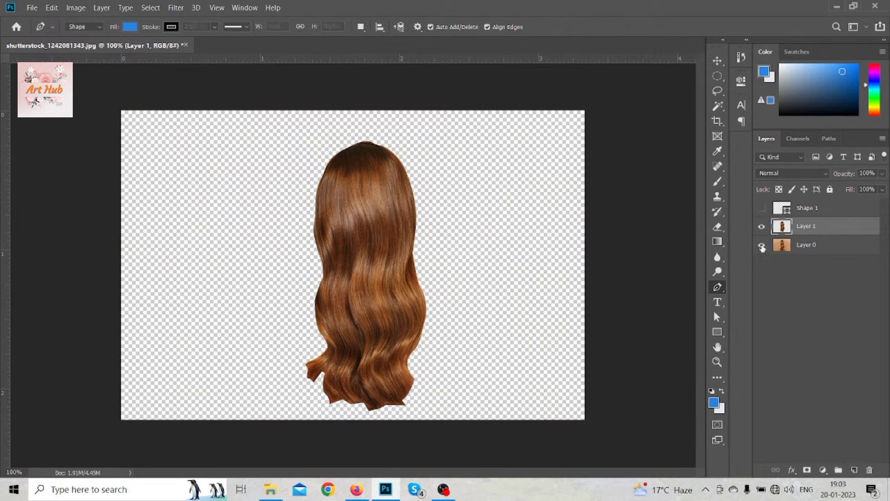
pyautogui.click(761, 245)
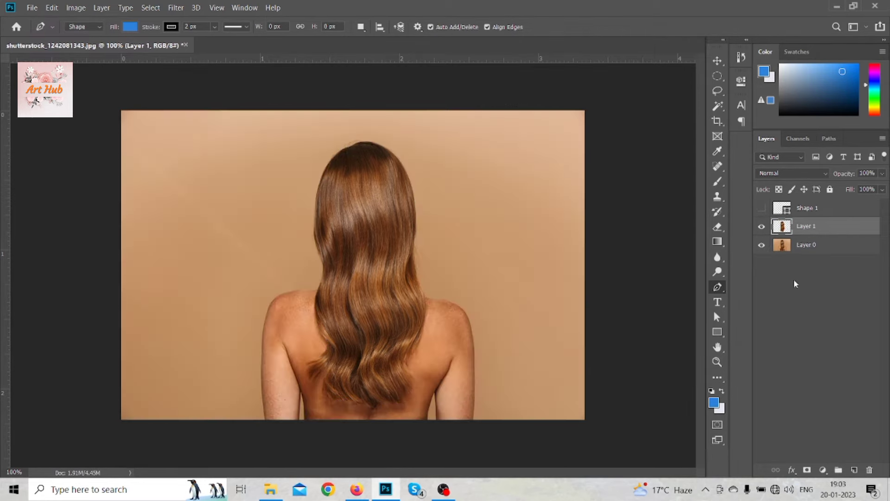
# Add a Hue/Saturation adjustment layer above Layer 1 and clip it to the cut-out hair
pyautogui.click(823, 470)
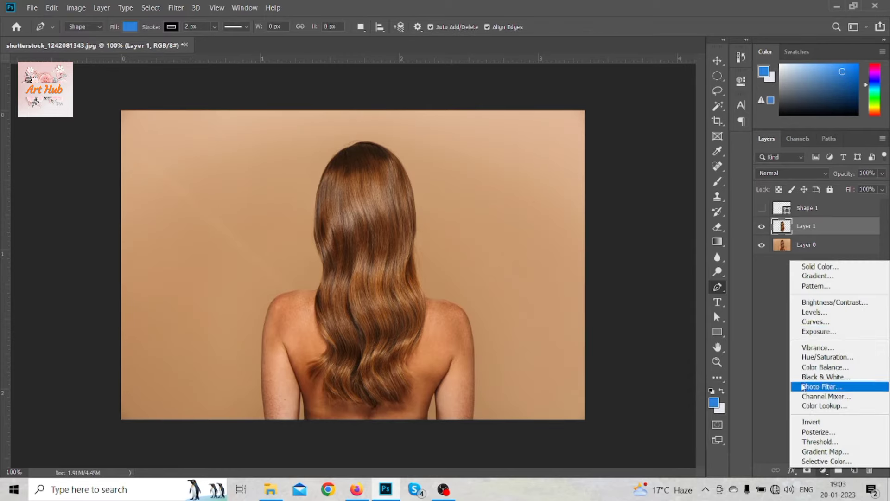
pyautogui.click(828, 358)
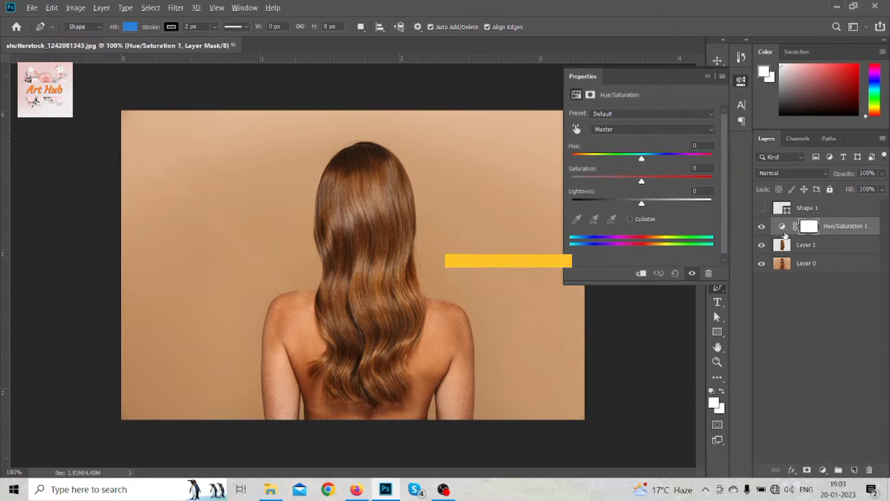
pyautogui.keyDown('alt'); pyautogui.click(785, 233); pyautogui.keyUp('alt')
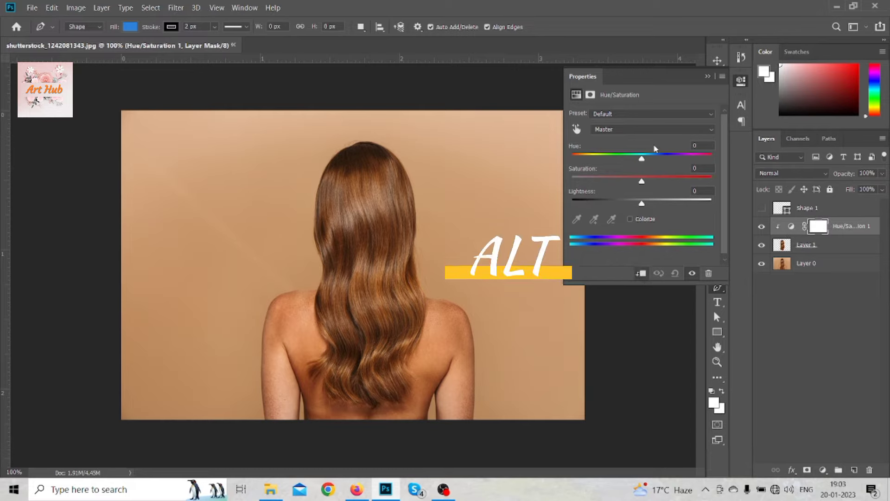
# Set the adjustment to hue -24, saturation -2 and lightness -18, and select Layer 0
pyautogui.moveTo(642, 159); pyautogui.dragTo(630, 207)
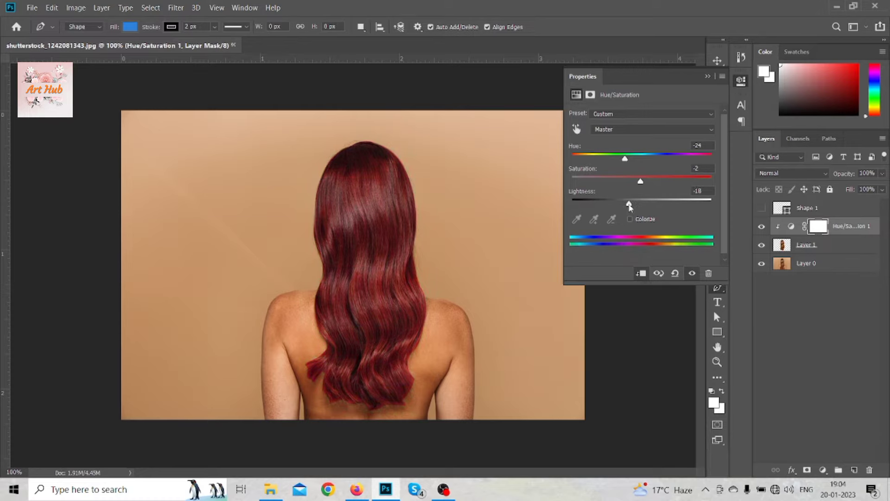
pyautogui.click(708, 77)
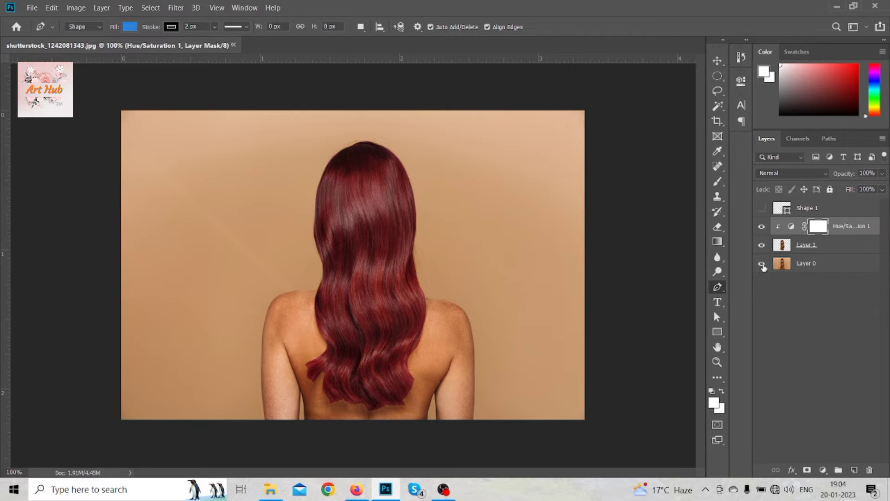
pyautogui.click(823, 265)
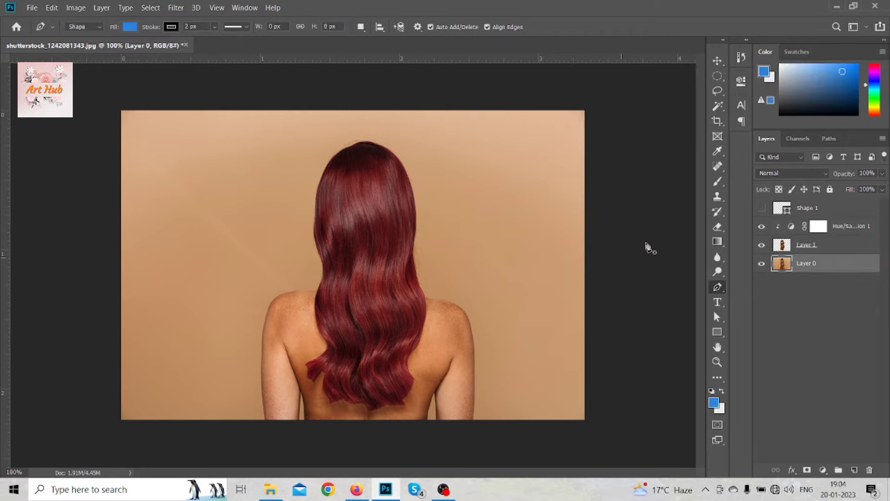
# Select the upper part of the hair with the Quick Selection tool and copy it from Layer 0 to a new layer
pyautogui.click(717, 106)
pyautogui.rightClick(722, 107)
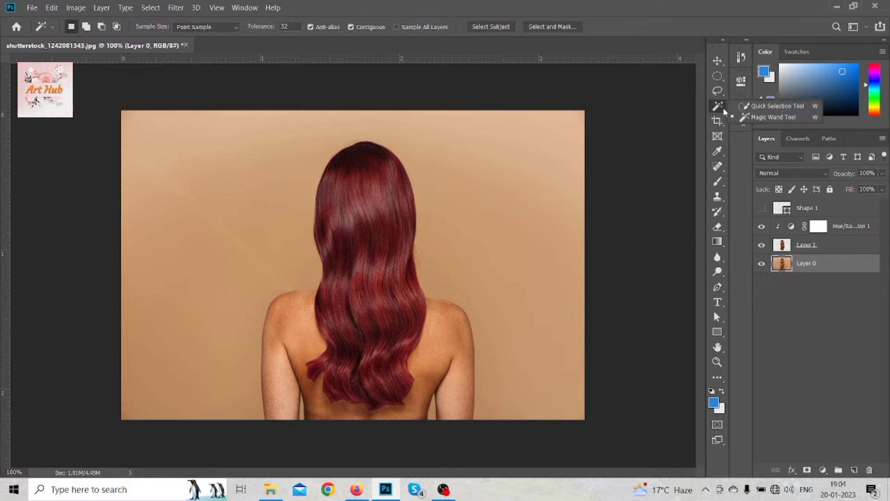
pyautogui.click(772, 102)
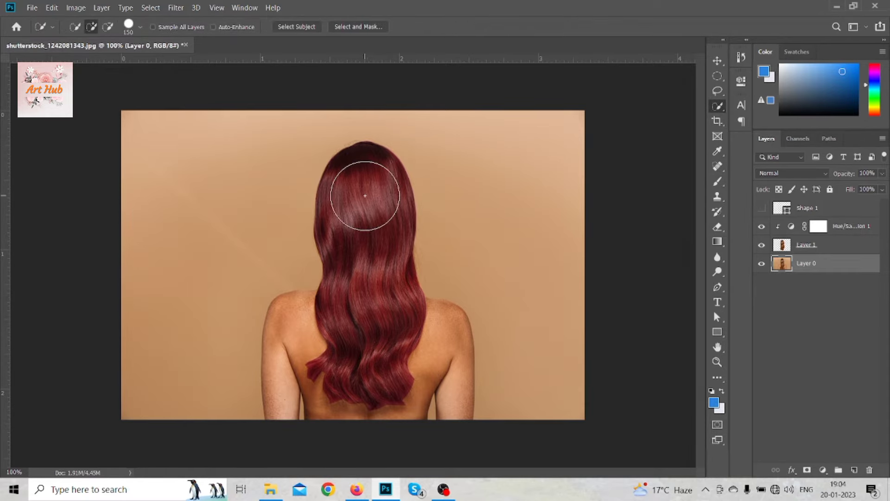
pyautogui.moveTo(364, 194); pyautogui.dragTo(367, 299)
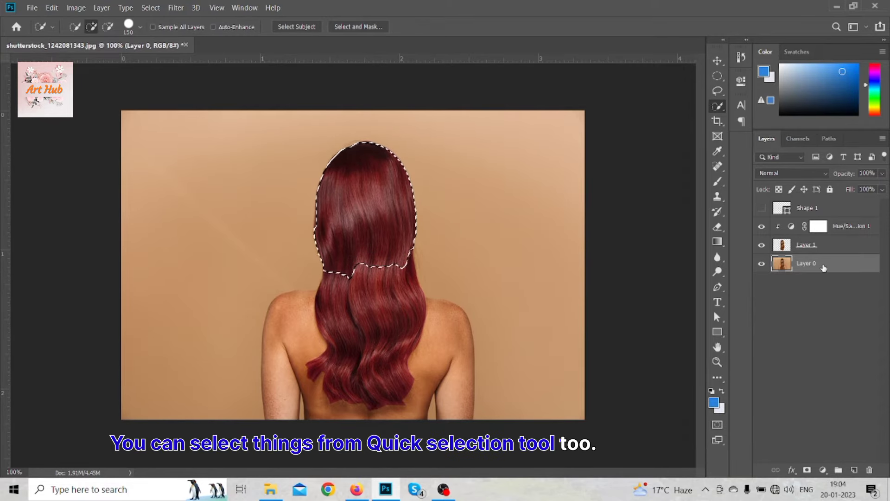
pyautogui.hotkey('ctrl', 'j')
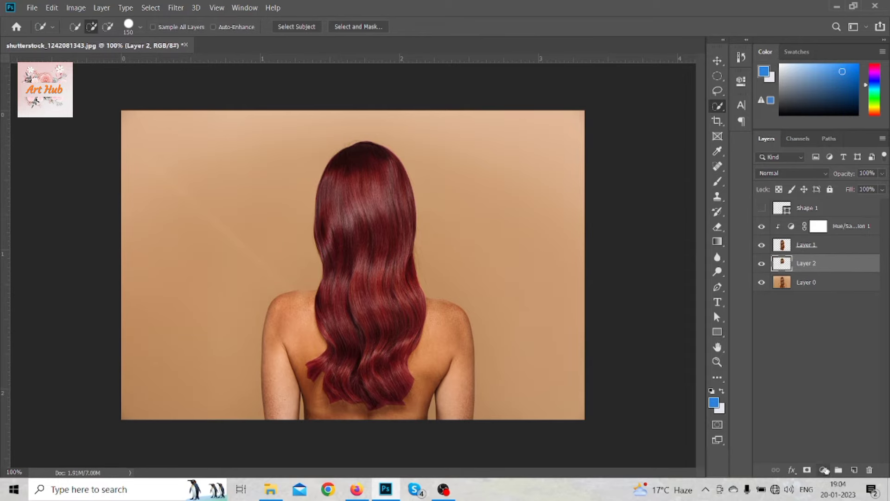
# Add a Hue/Saturation adjustment above Layer 2, clip it to that layer and set its hue to -5
pyautogui.click(821, 469)
pyautogui.click(805, 360)
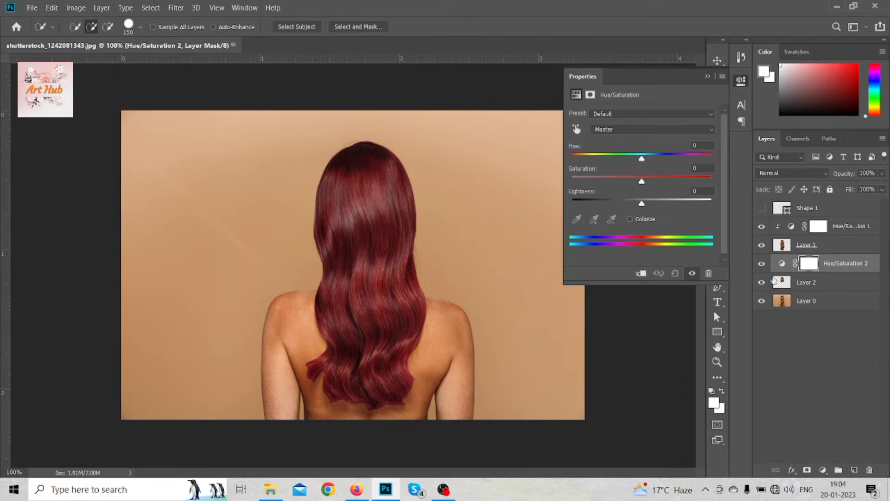
pyautogui.keyDown('alt'); pyautogui.click(782, 272); pyautogui.keyUp('alt')
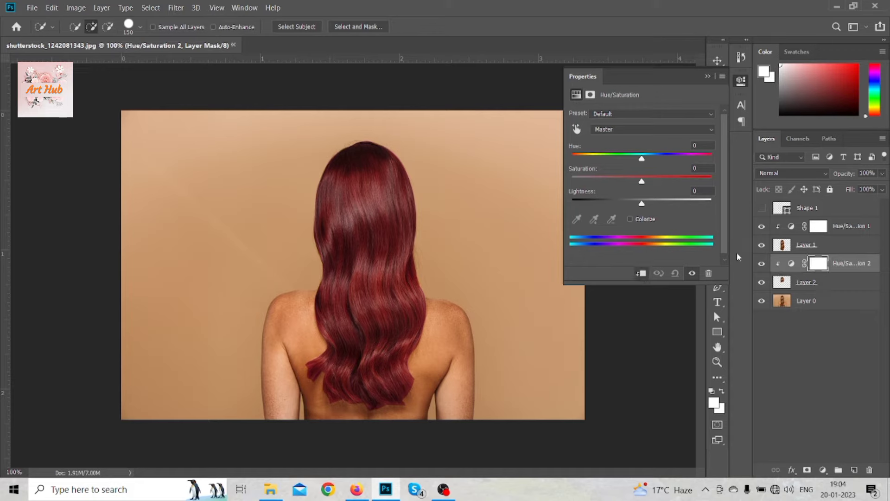
pyautogui.moveTo(644, 161)
pyautogui.mouseDown()
pyautogui.moveTo(693, 160)
pyautogui.moveTo(598, 160)
pyautogui.moveTo(656, 160)
pyautogui.moveTo(607, 160)
pyautogui.moveTo(640, 159)
pyautogui.mouseUp()
pyautogui.click(708, 76)
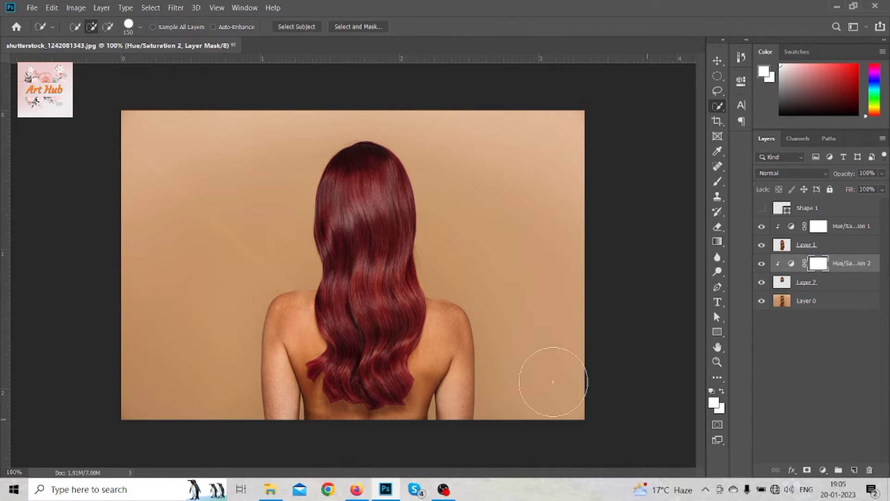
# Move Layer 2 together with its clipped Hue/Saturation 2 adjustment above Hue/Saturation 1 in the layer stack
pyautogui.rightClick(723, 108)
pyautogui.click(718, 62)
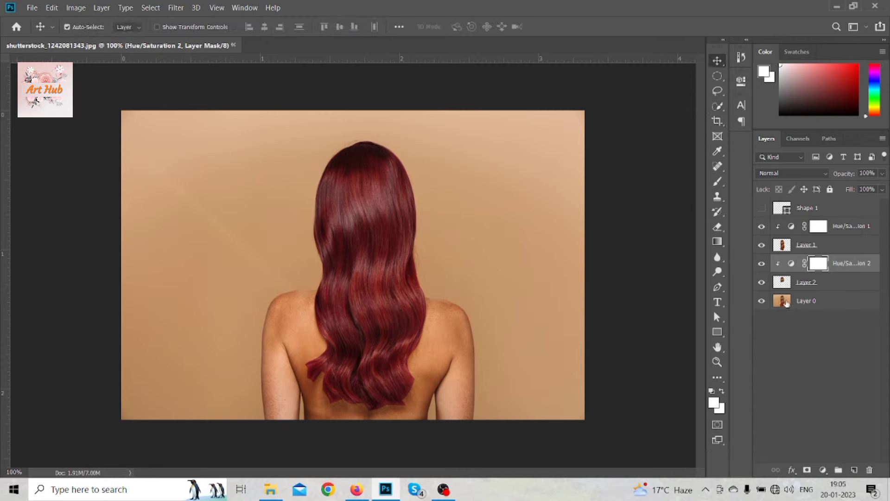
pyautogui.click(795, 317)
pyautogui.click(831, 282)
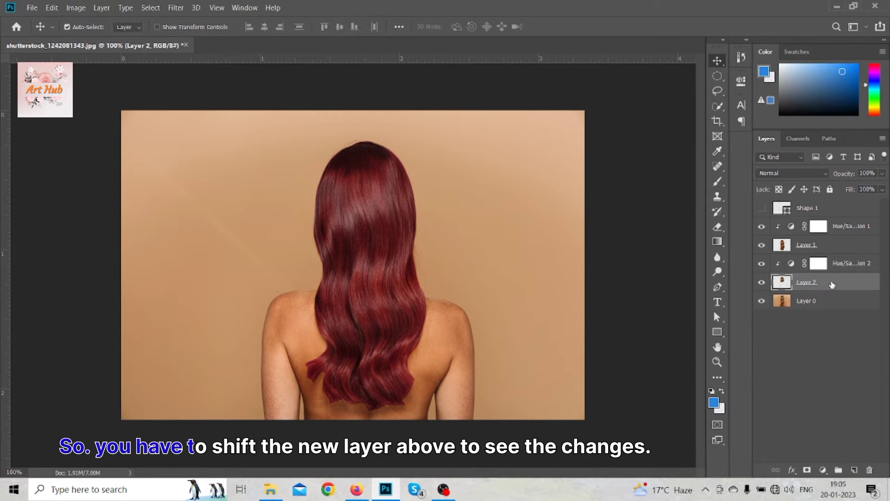
pyautogui.keyDown('shift'); pyautogui.click(834, 270); pyautogui.keyUp('shift')
pyautogui.moveTo(834, 270); pyautogui.dragTo(801, 231)
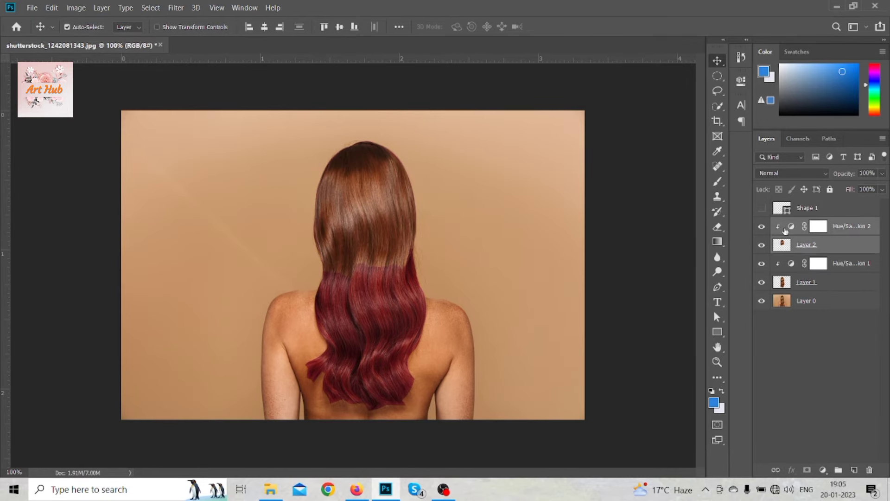
# Set the hue of the Hue/Saturation 2 adjustment to -25
pyautogui.doubleClick(784, 230)
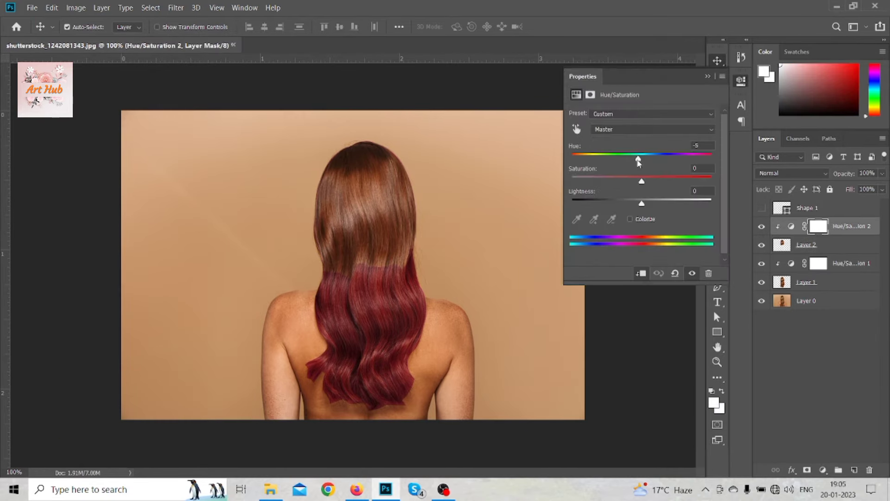
pyautogui.moveTo(638, 162)
pyautogui.mouseDown()
pyautogui.moveTo(592, 155)
pyautogui.moveTo(634, 155)
pyautogui.moveTo(625, 155)
pyautogui.mouseUp()
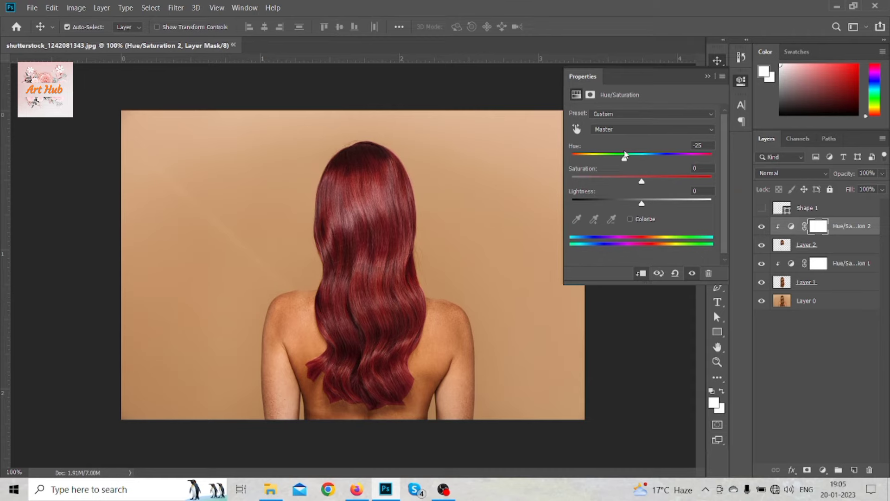
pyautogui.click(707, 77)
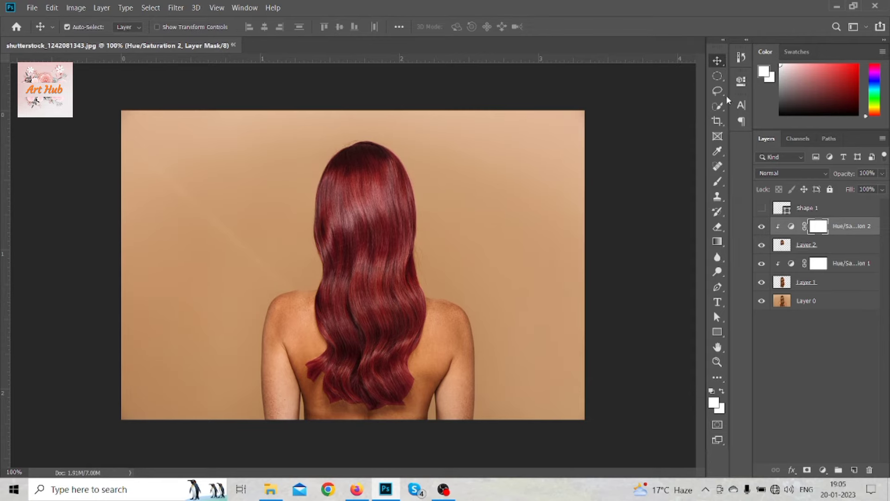
pyautogui.click(723, 112)
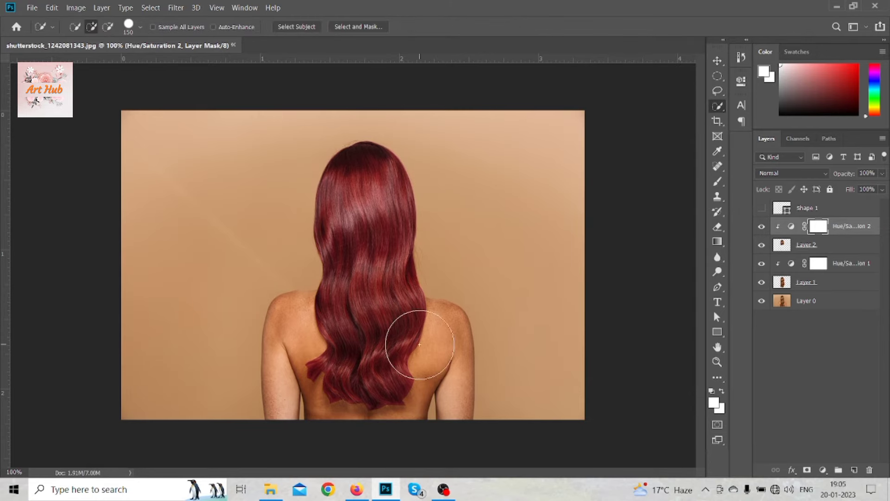
pyautogui.click(366, 370)
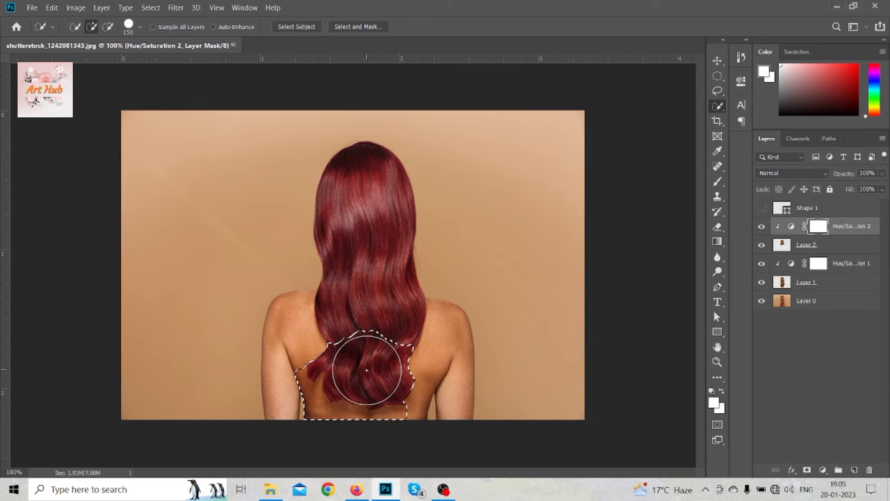
pyautogui.hotkey('ctrl', 'd')
pyautogui.click(371, 340)
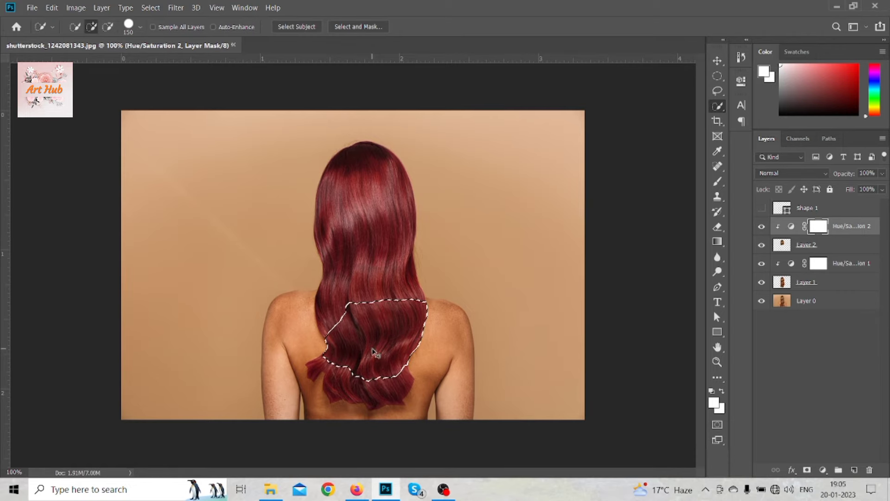
pyautogui.hotkey('ctrl', 'd')
# Select similarly coloured patches across the lower and upper hair with the Magic Wand tool, adding each to the selection
pyautogui.rightClick(718, 106)
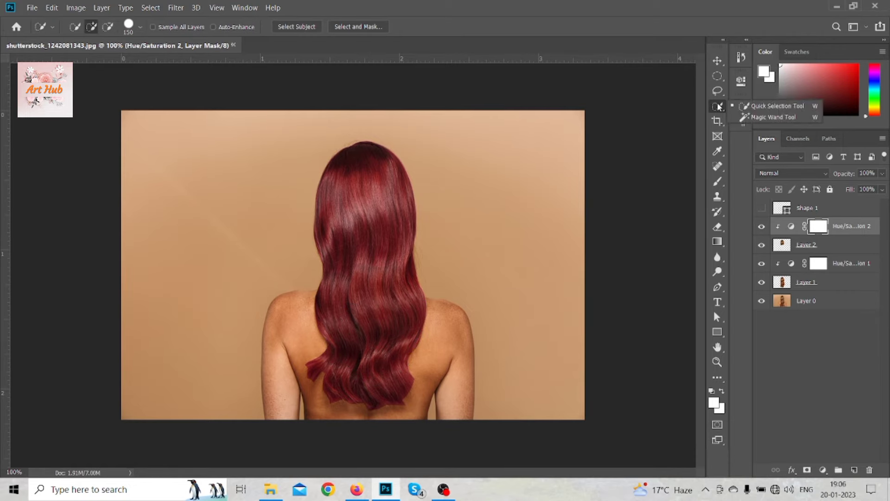
pyautogui.click(743, 118)
pyautogui.click(354, 355)
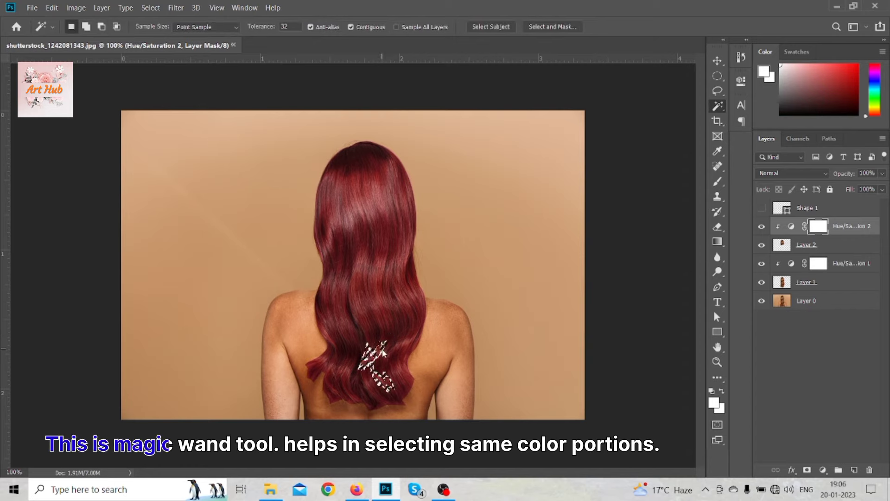
pyautogui.keyDown('shift'); pyautogui.click(337, 353); pyautogui.keyUp('shift')
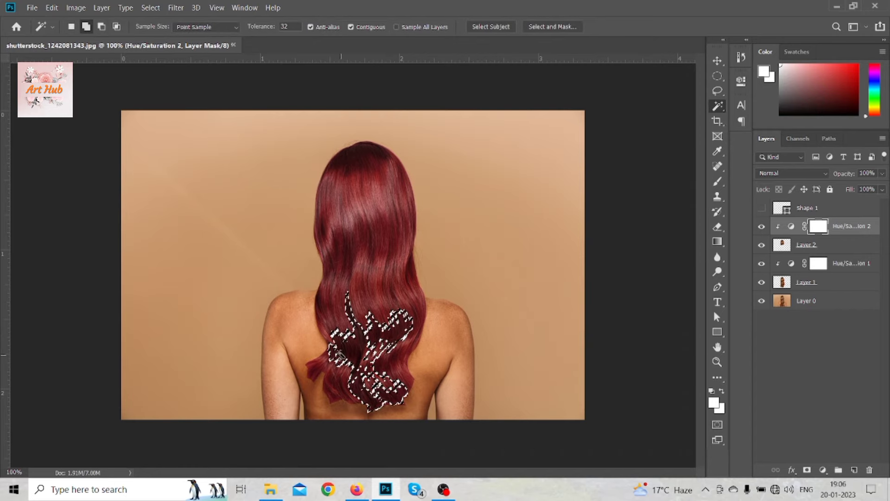
pyautogui.click(340, 277)
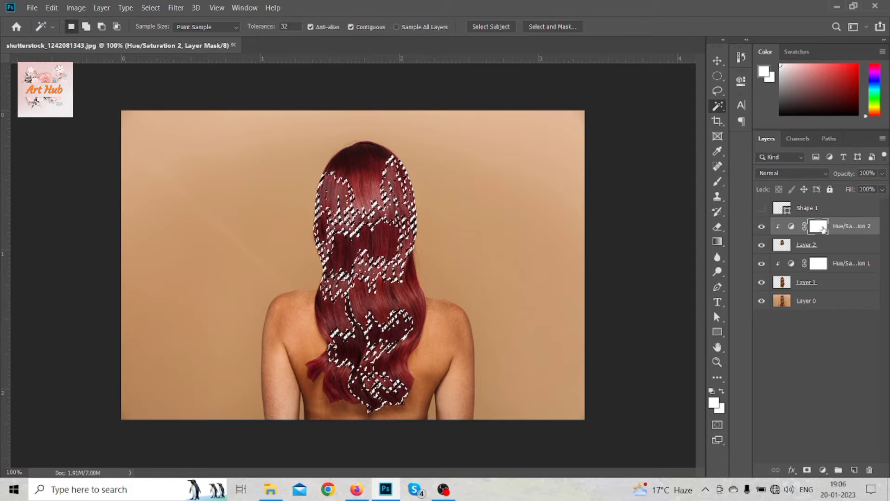
# Copy the selected hair patches from Layer 0 to a new layer and move it above Hue/Saturation 2
pyautogui.click(817, 302)
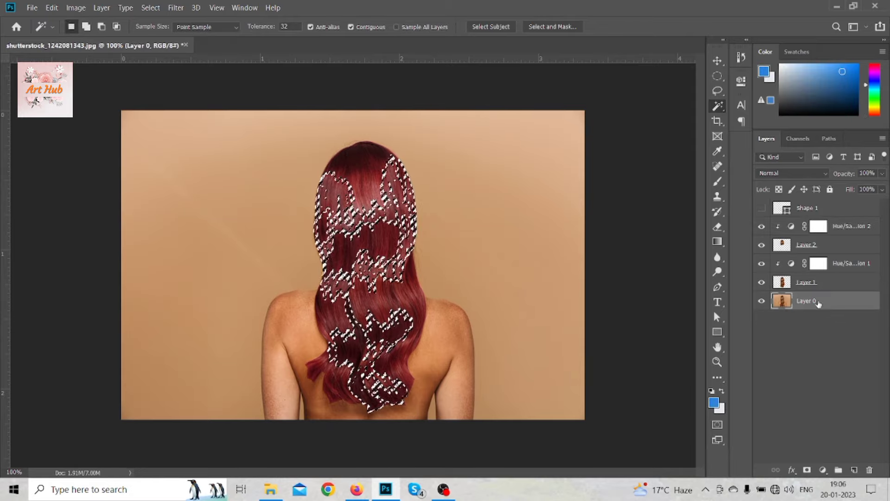
pyautogui.hotkey('ctrl', 'j')
pyautogui.moveTo(841, 301); pyautogui.dragTo(844, 220)
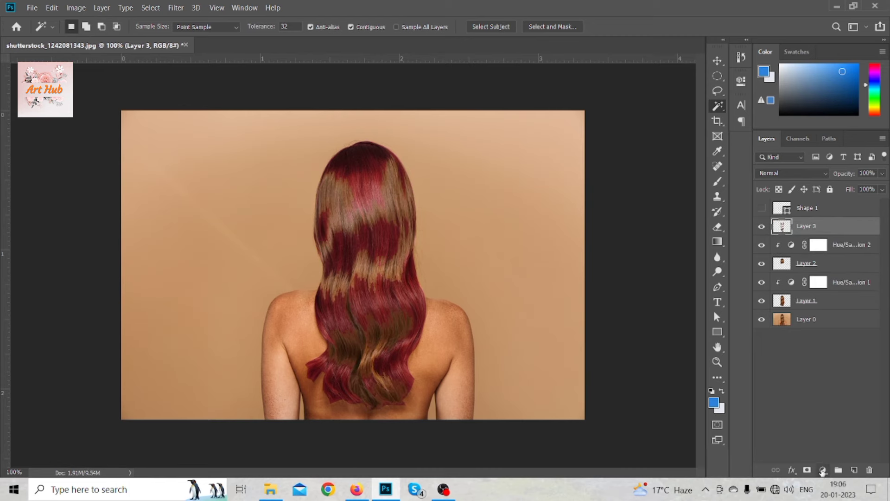
# Add a Hue/Saturation adjustment clipped to Layer 3 and set hue -34, saturation +15 and lightness -8
pyautogui.click(823, 469)
pyautogui.click(820, 360)
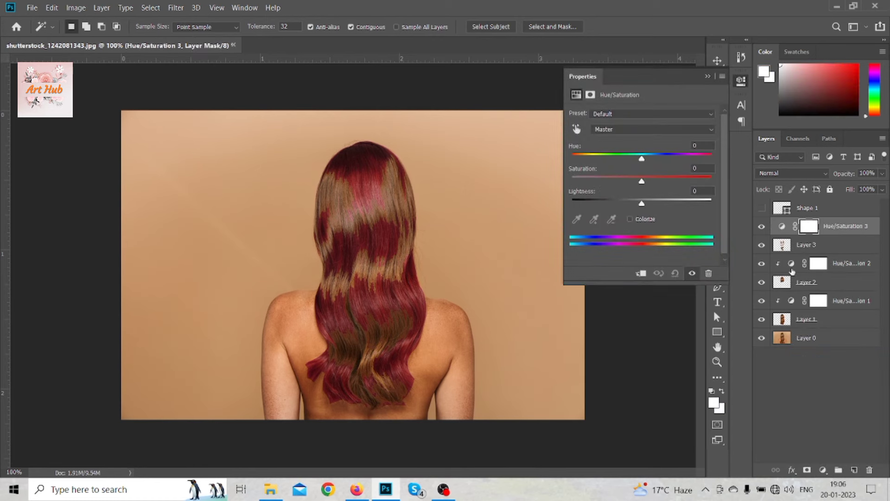
pyautogui.keyDown('alt'); pyautogui.click(774, 235); pyautogui.keyUp('alt')
pyautogui.moveTo(642, 160); pyautogui.dragTo(637, 206)
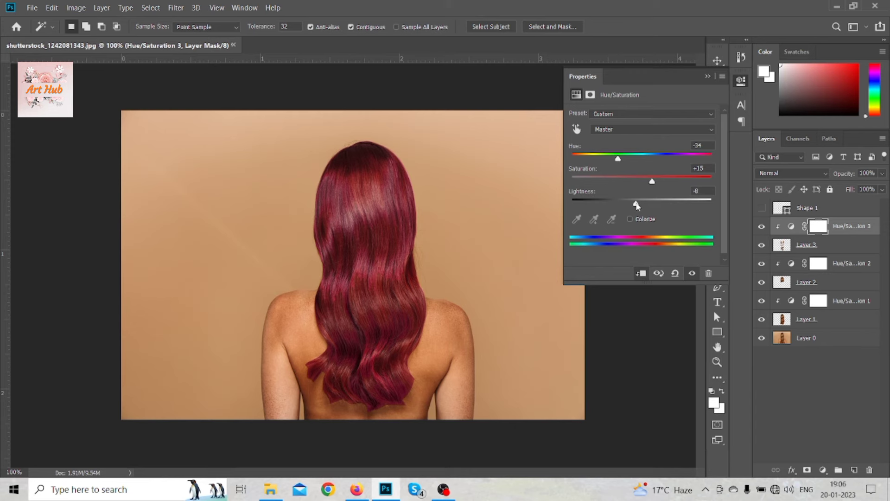
# Turn on Colorize for the Hue/Saturation 3 adjustment, set hue 0 and saturation 43, and lower the lightness slightly
pyautogui.click(630, 219)
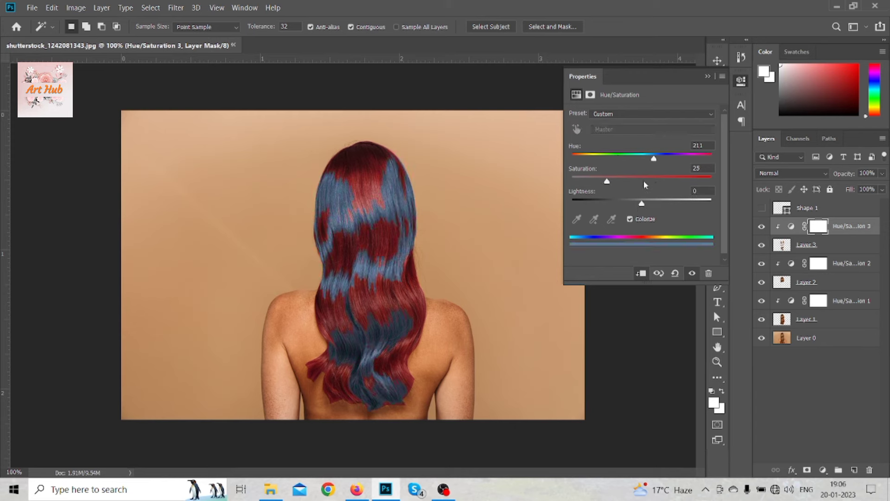
pyautogui.moveTo(654, 160); pyautogui.dragTo(569, 144)
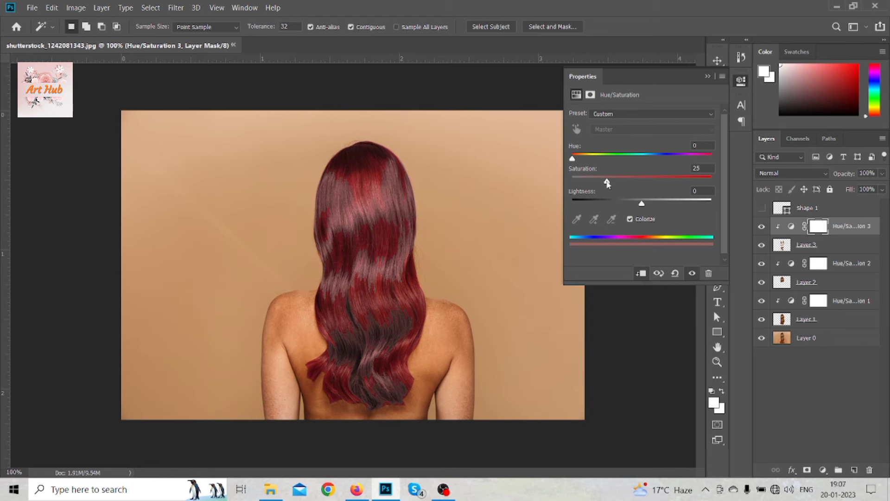
pyautogui.moveTo(637, 182)
pyautogui.mouseDown()
pyautogui.moveTo(654, 182)
pyautogui.moveTo(639, 184)
pyautogui.mouseUp()
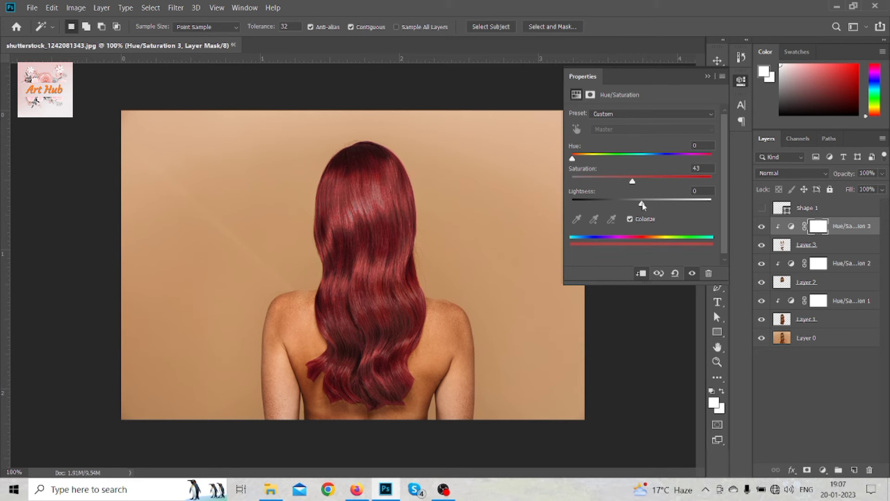
pyautogui.moveTo(642, 206)
pyautogui.mouseDown()
pyautogui.moveTo(655, 201)
pyautogui.moveTo(635, 205)
pyautogui.mouseUp()
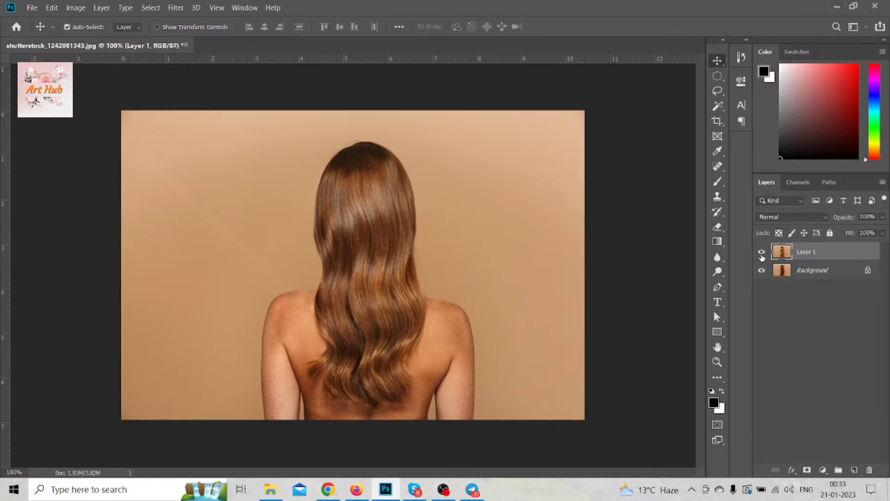
# Compare the original and recoloured hair by toggling the visibility of Layer 1
pyautogui.click(761, 252)
pyautogui.click(762, 257)
pyautogui.click(762, 256)
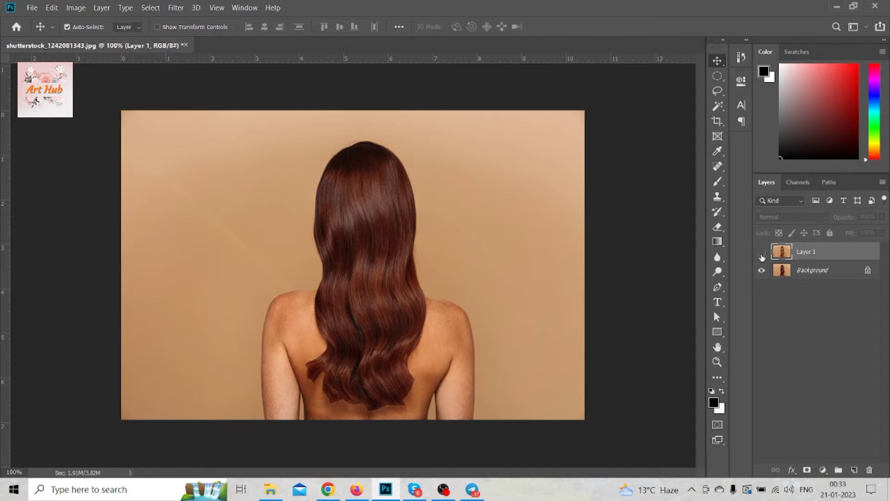
pyautogui.click(761, 256)
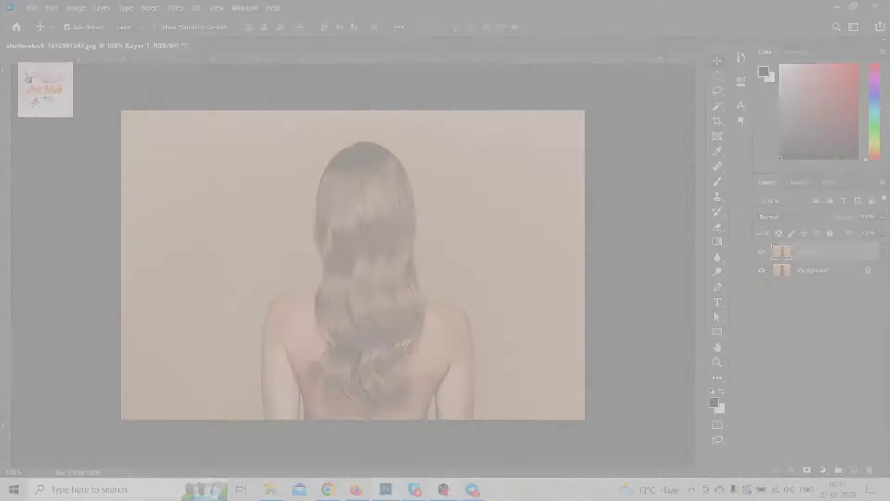